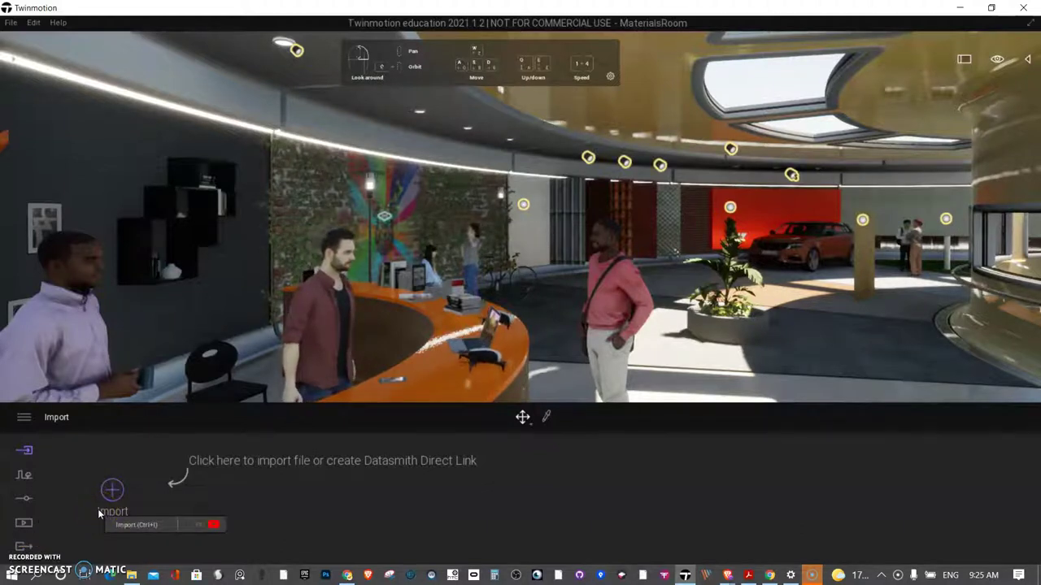
Create Video1 in the Media panel's Video section, capturing the reception desk view as its first keyframe.
left_click(25, 522)
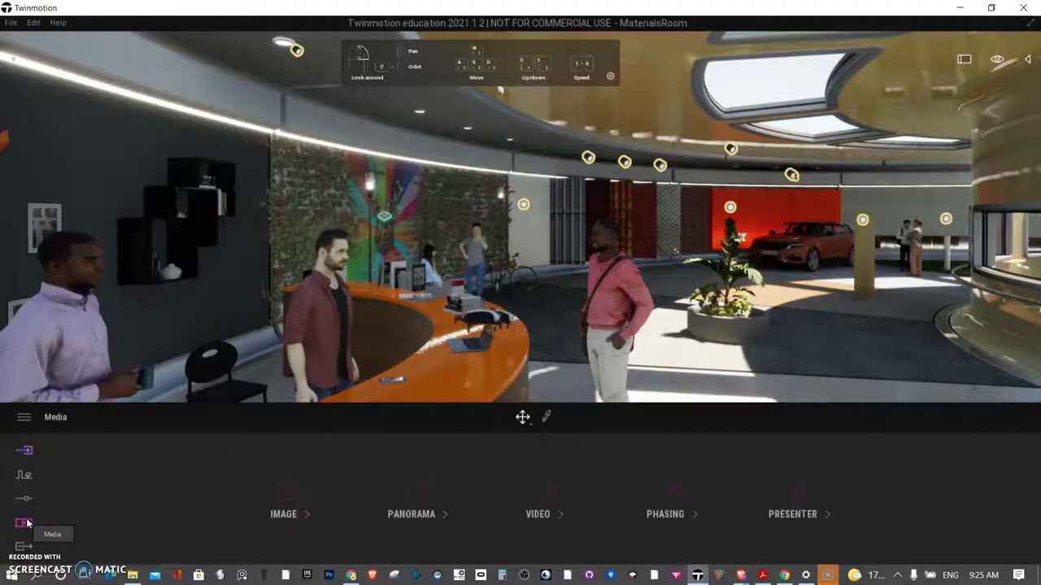
left_click(543, 494)
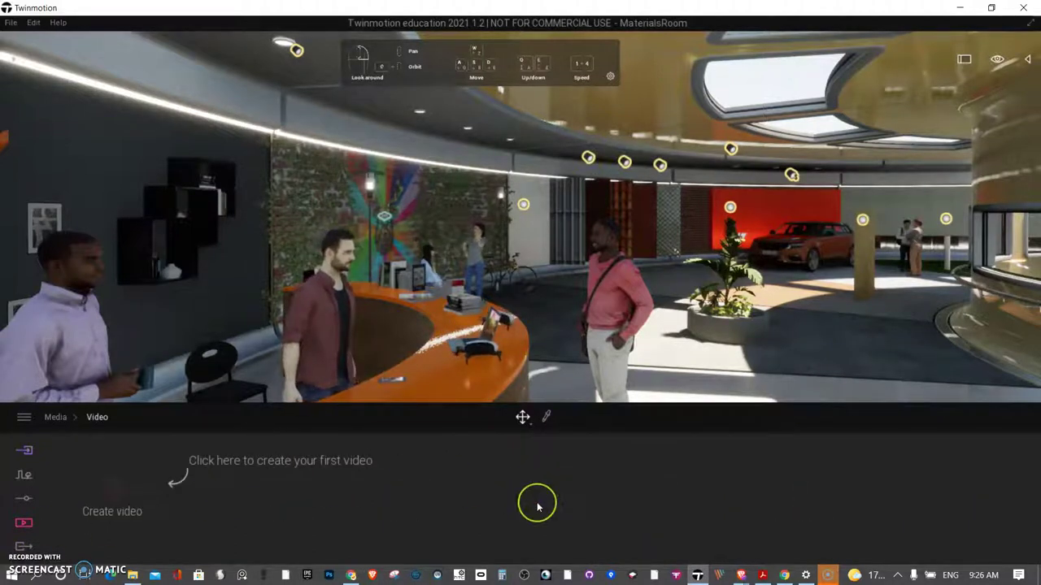
left_click(102, 498)
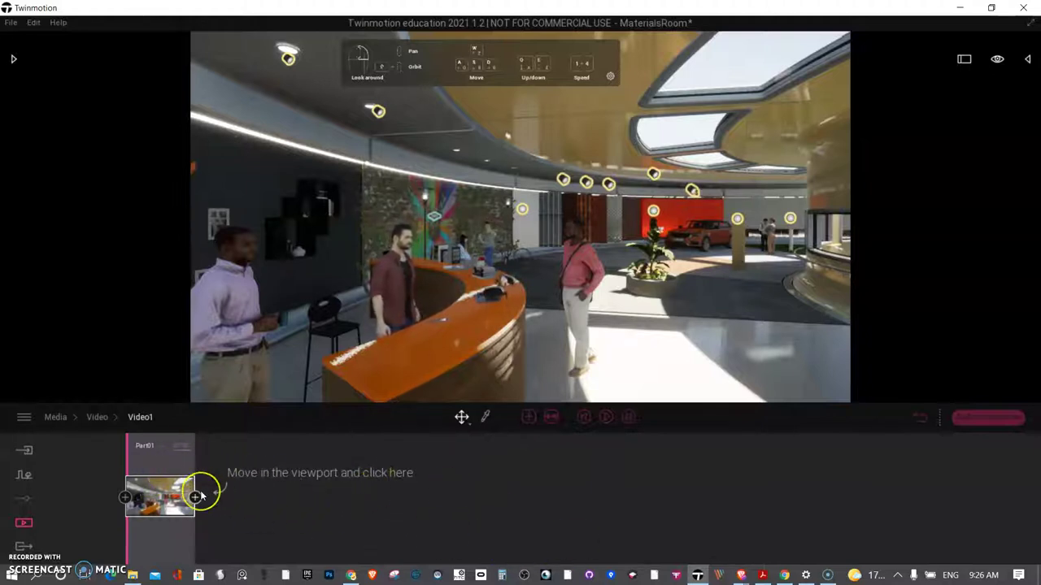
Capture keyframes two to four at the graffiti-wall bench, the parked car and the lawn.
left_click(195, 497)
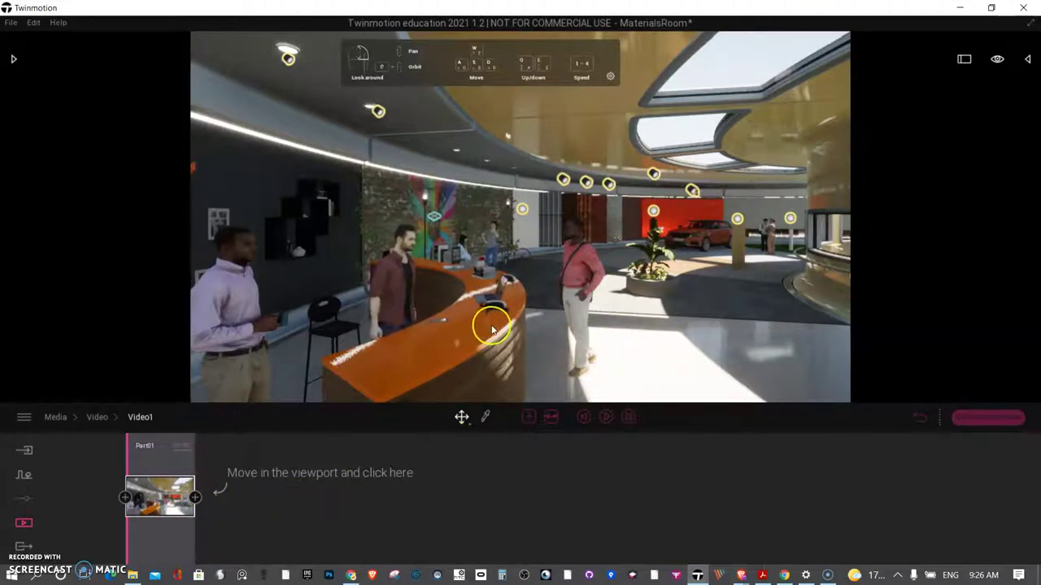
left_click_drag(491, 330, 490, 326)
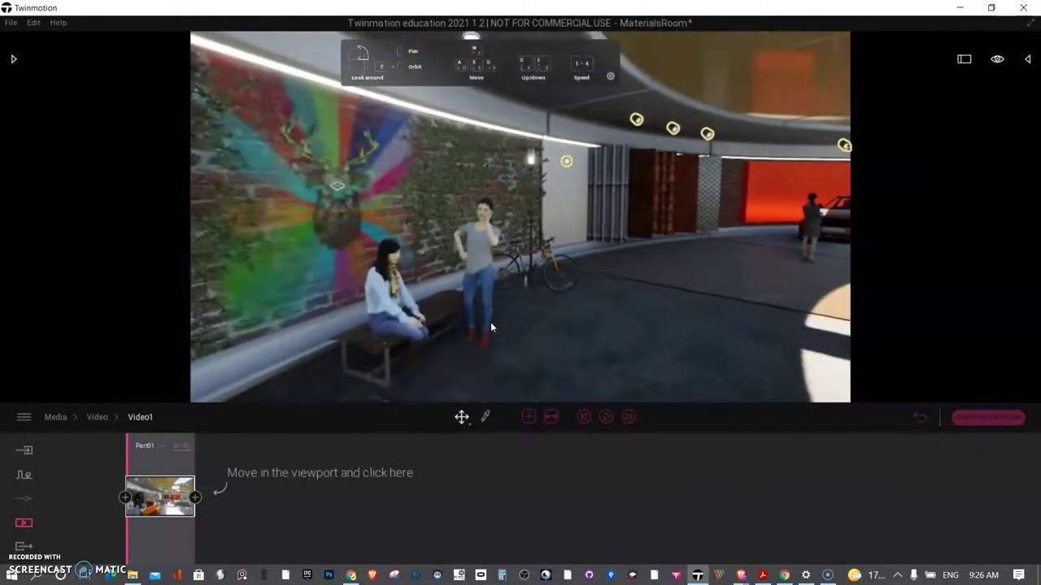
left_click_drag(490, 323, 490, 324)
left_click(195, 497)
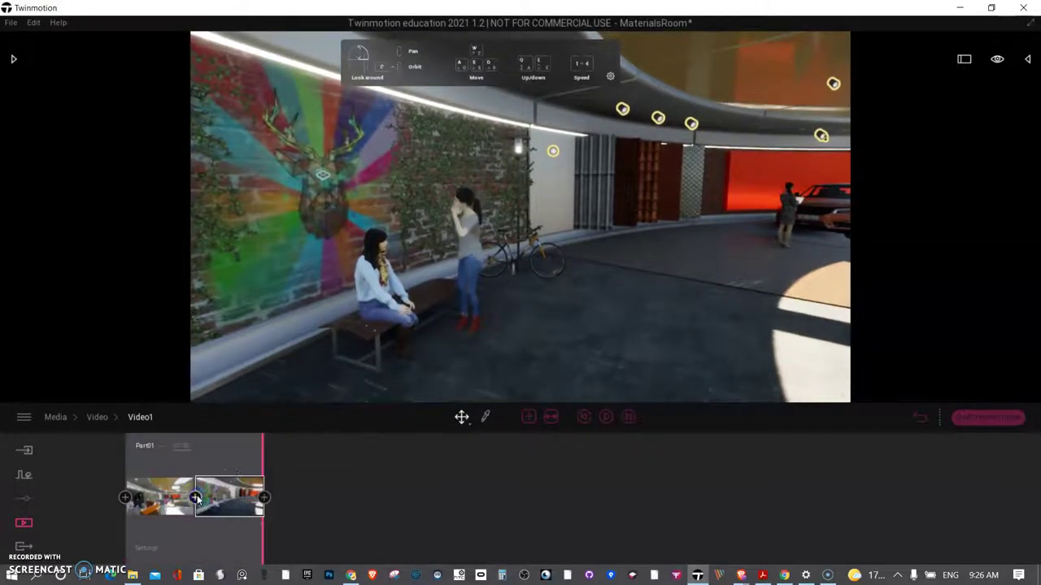
left_click_drag(615, 233, 614, 238)
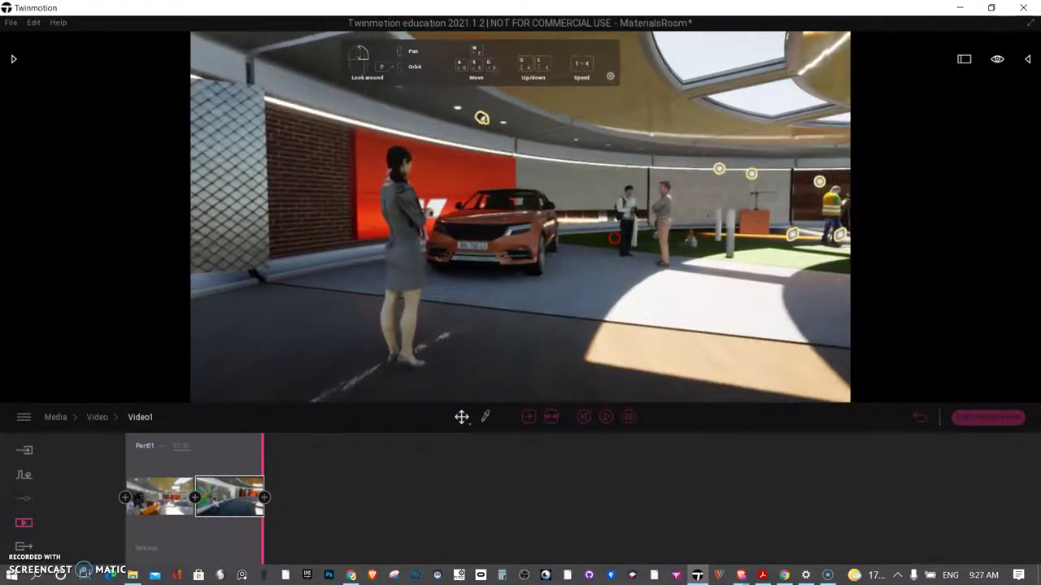
left_click(264, 498)
left_click_drag(509, 291, 502, 304)
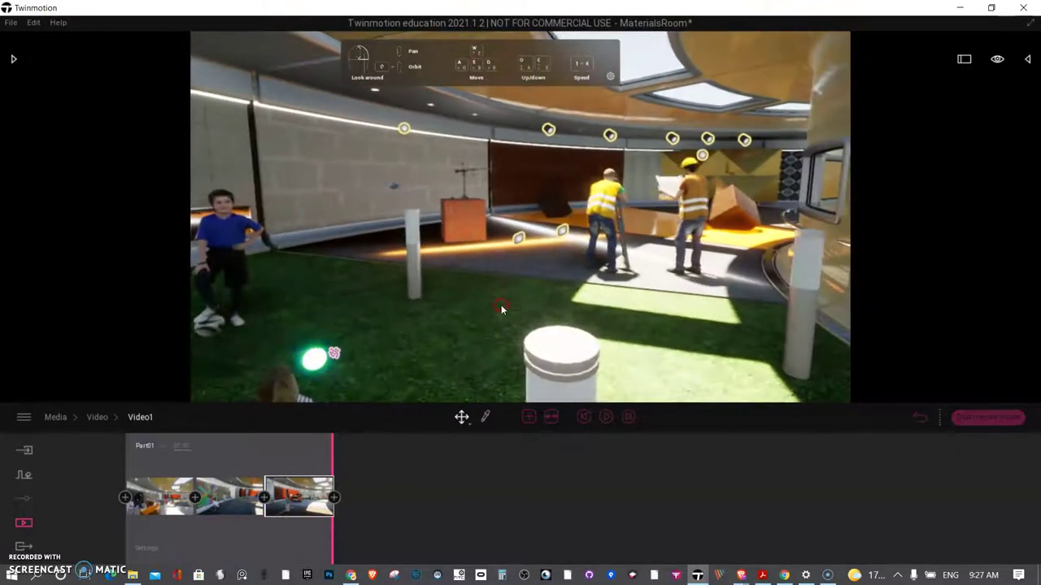
left_click(334, 497)
left_click_drag(365, 355, 306, 308)
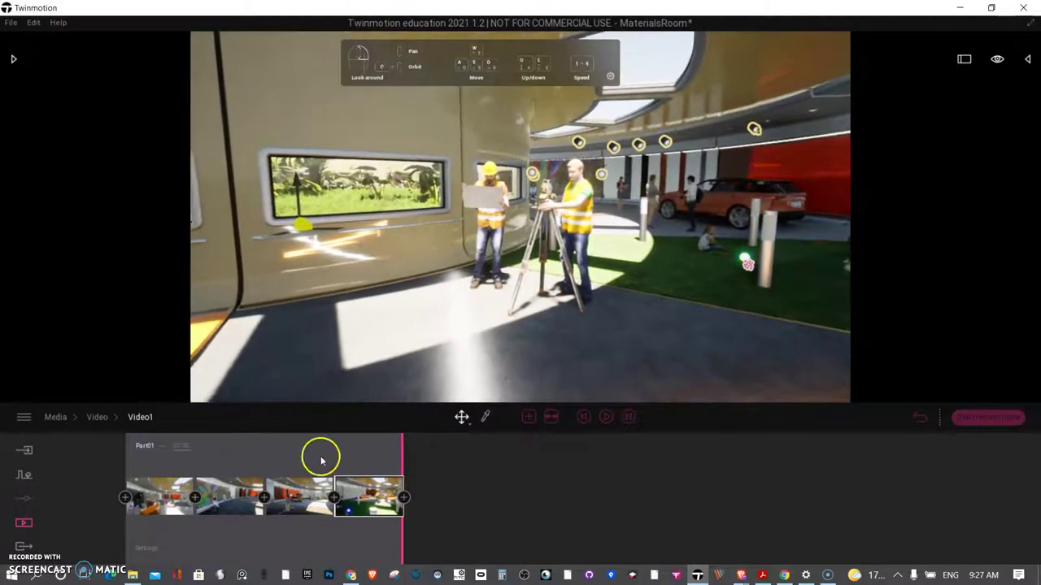
Add keyframe five at the workers by the curved wall and play the path from an earlier point.
left_click(404, 498)
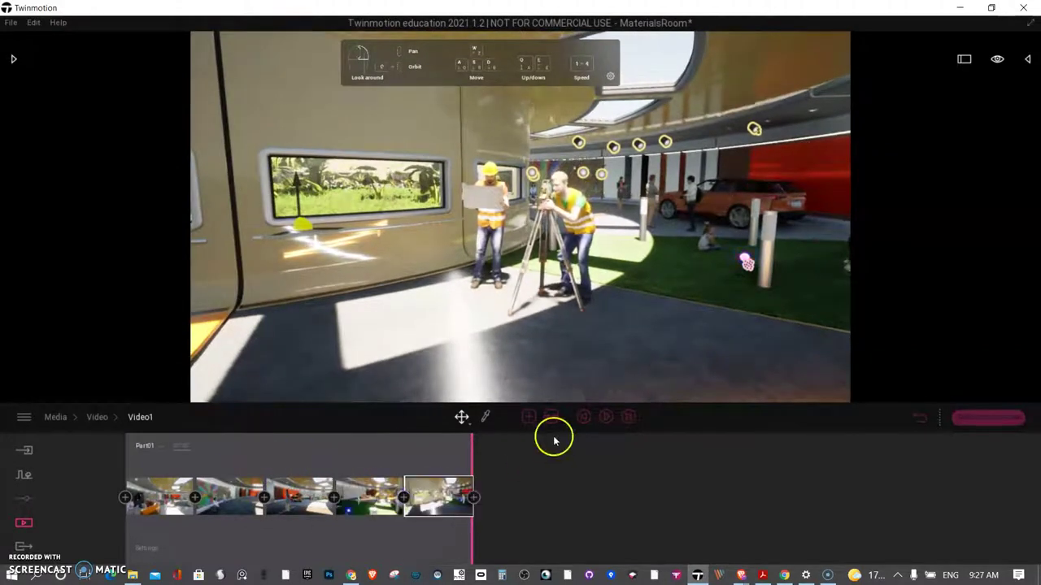
left_click(390, 445)
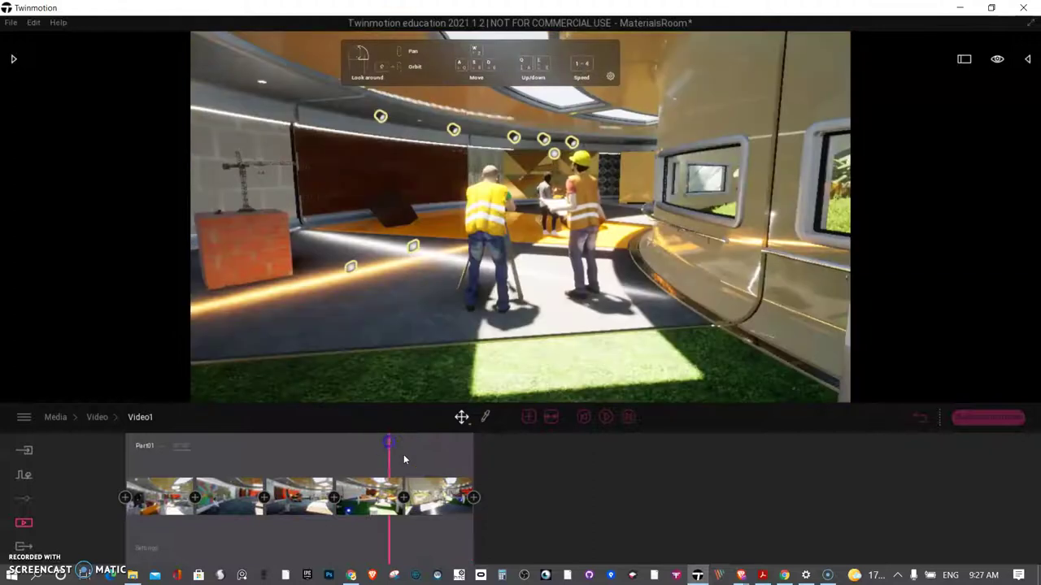
left_click(604, 418)
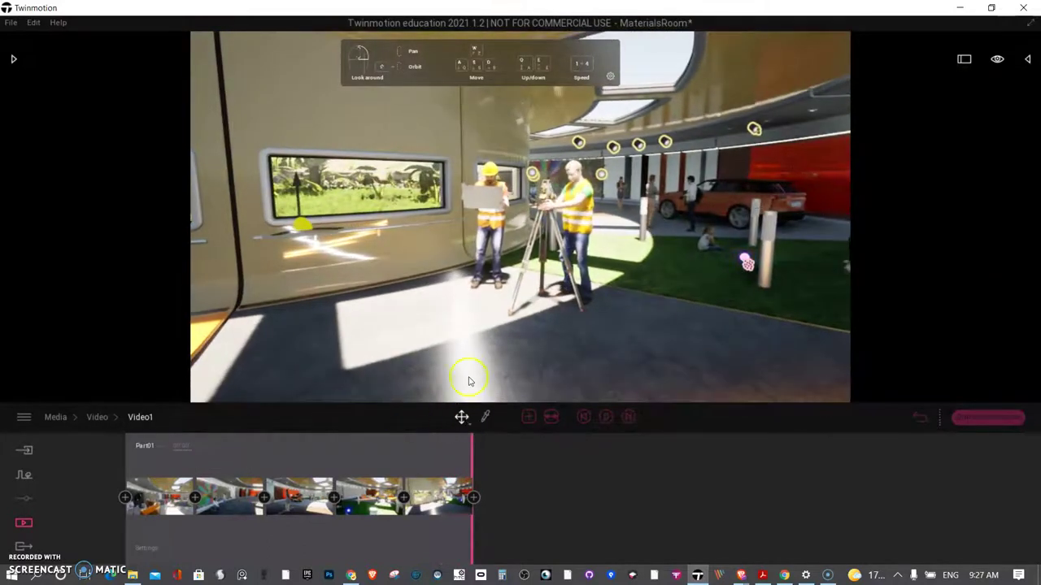
Add keyframes six and seven at the orange-floored room and the binoculars man, then replay from midway.
right_click_drag(420, 297, 579, 264)
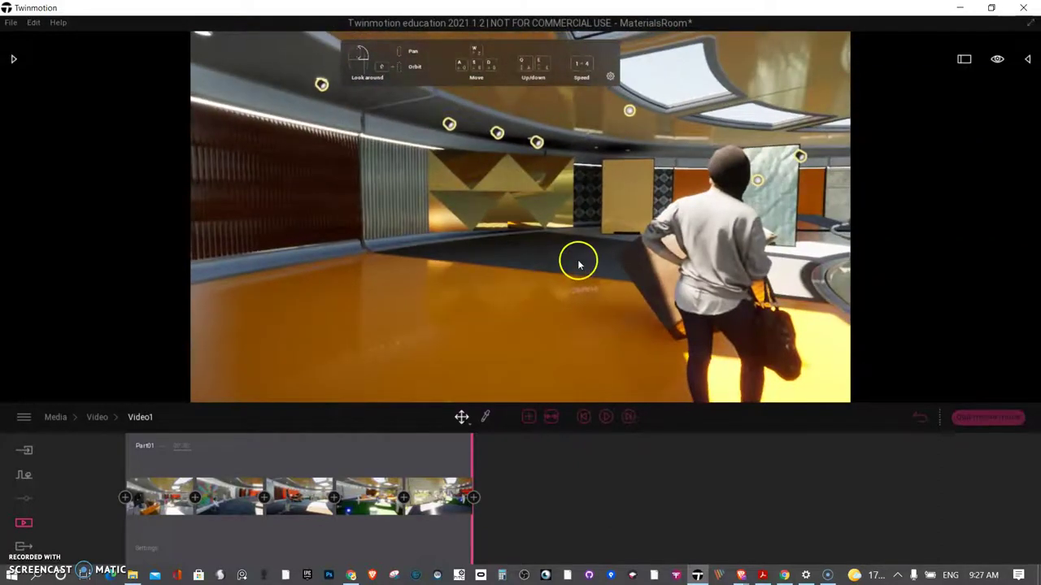
left_click(474, 495)
right_click_drag(521, 371, 591, 337)
left_click(544, 499)
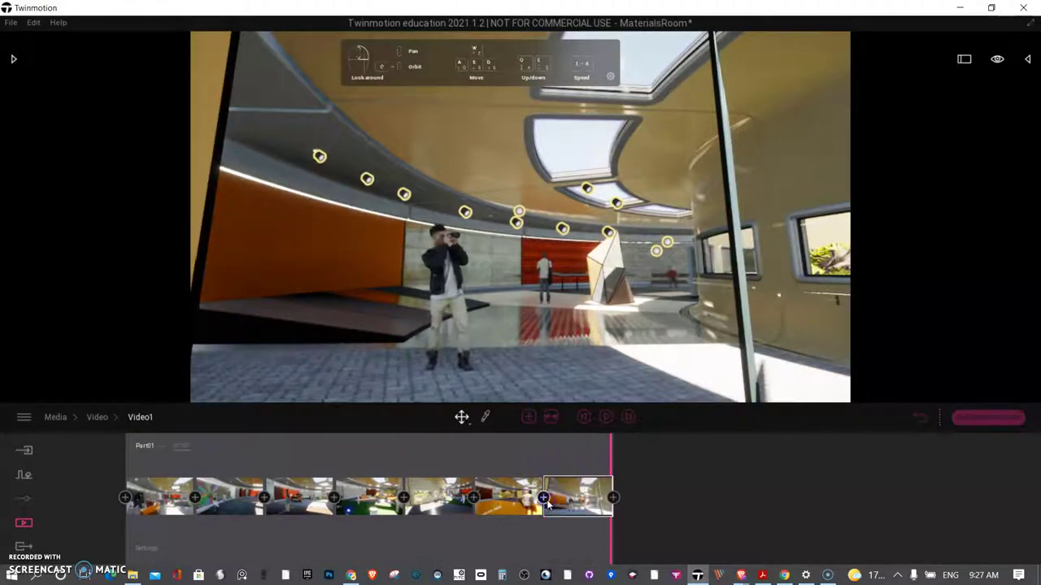
left_click(453, 450)
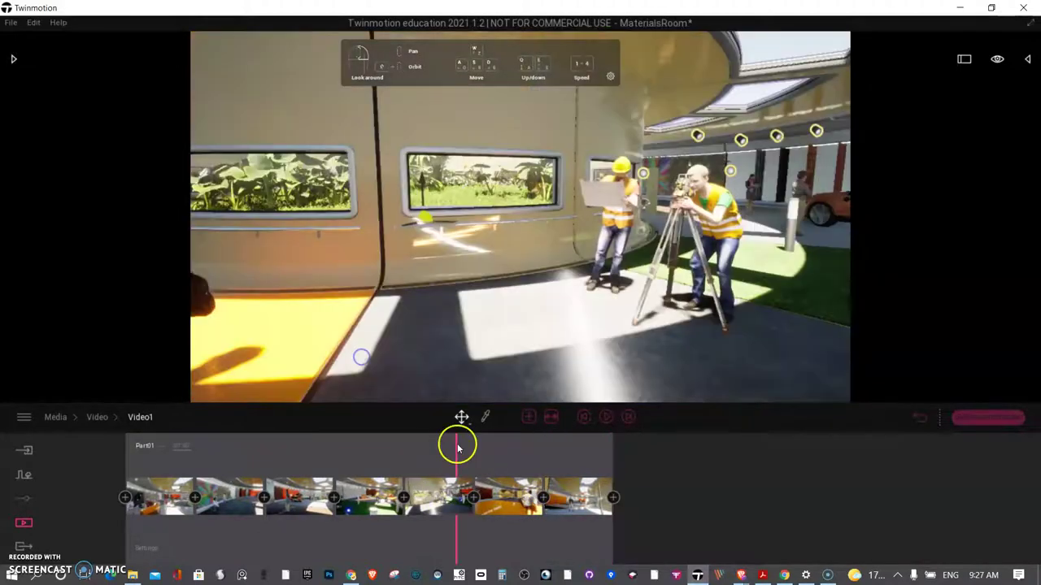
left_click(606, 417)
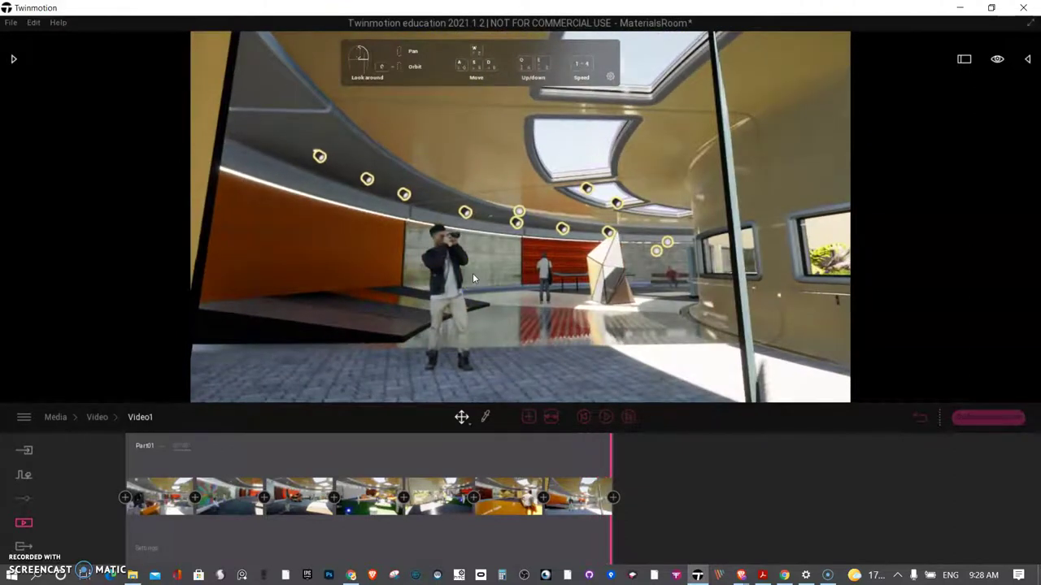
left_click(577, 514)
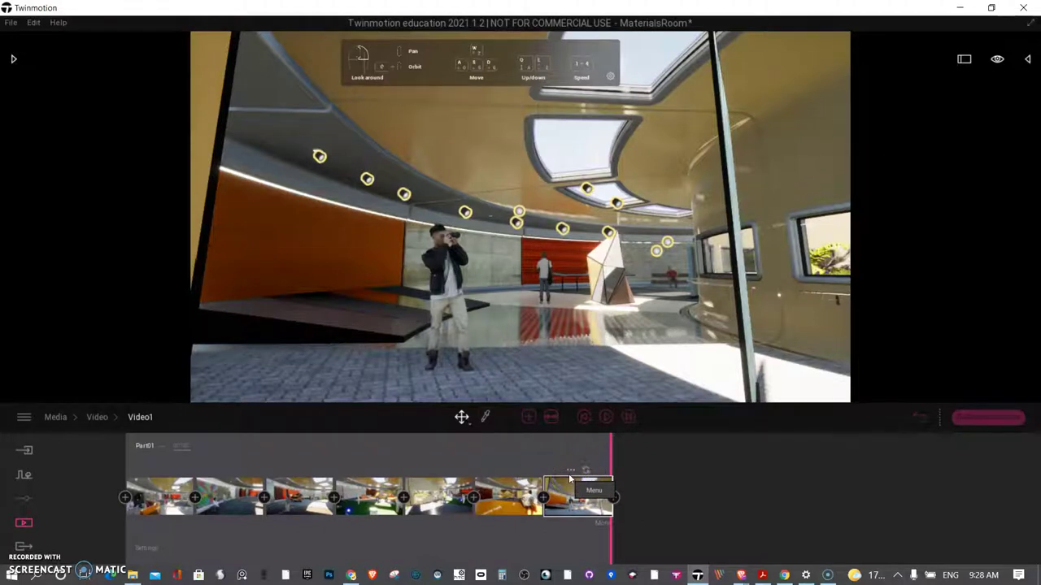
left_click(790, 528)
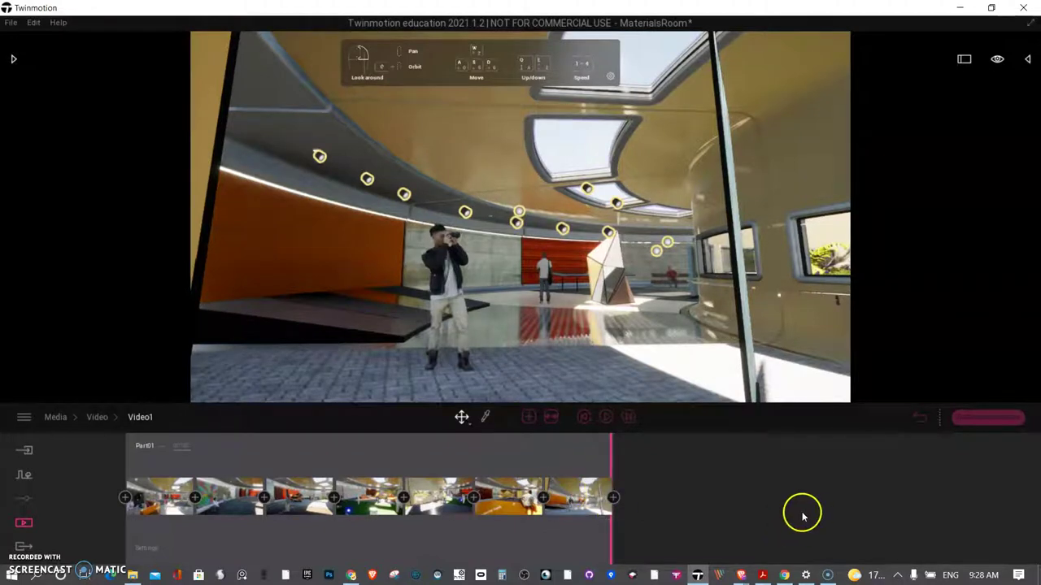
left_click(147, 461)
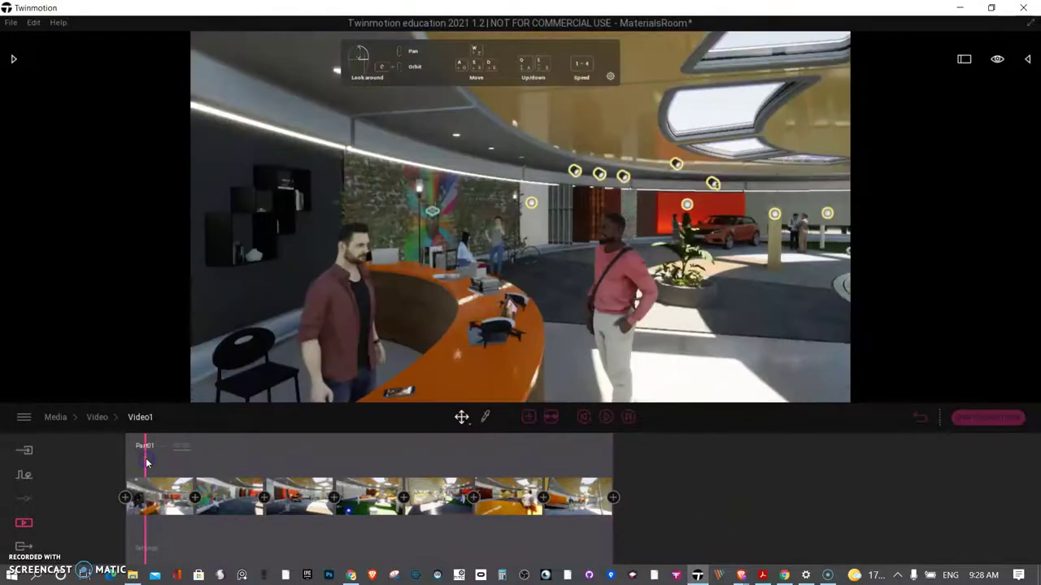
left_click_drag(148, 462, 691, 488)
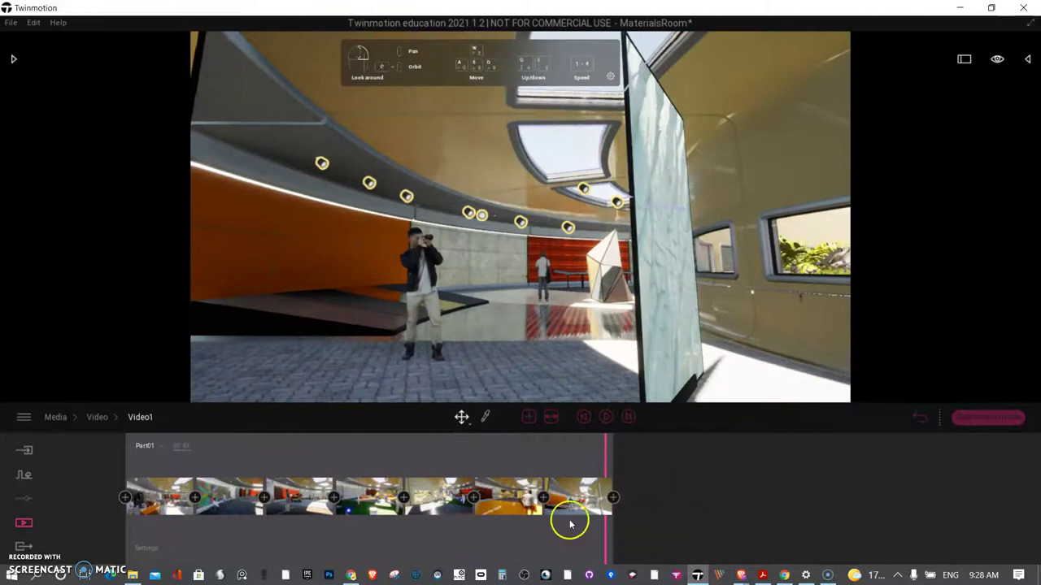
Choose Video1 as the video to export in the Export section and start the export.
left_click(23, 547)
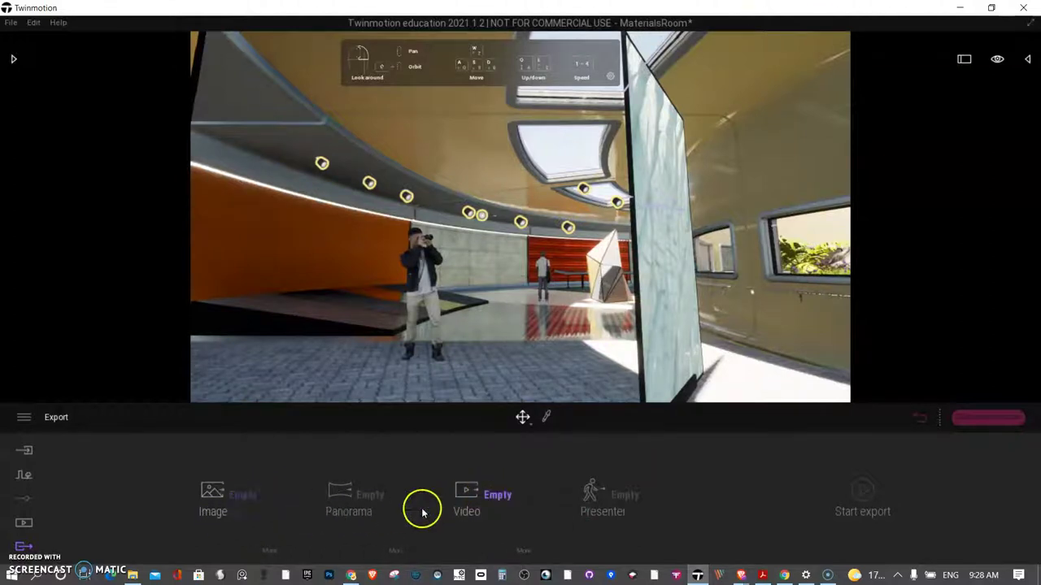
left_click(510, 497)
left_click(365, 274)
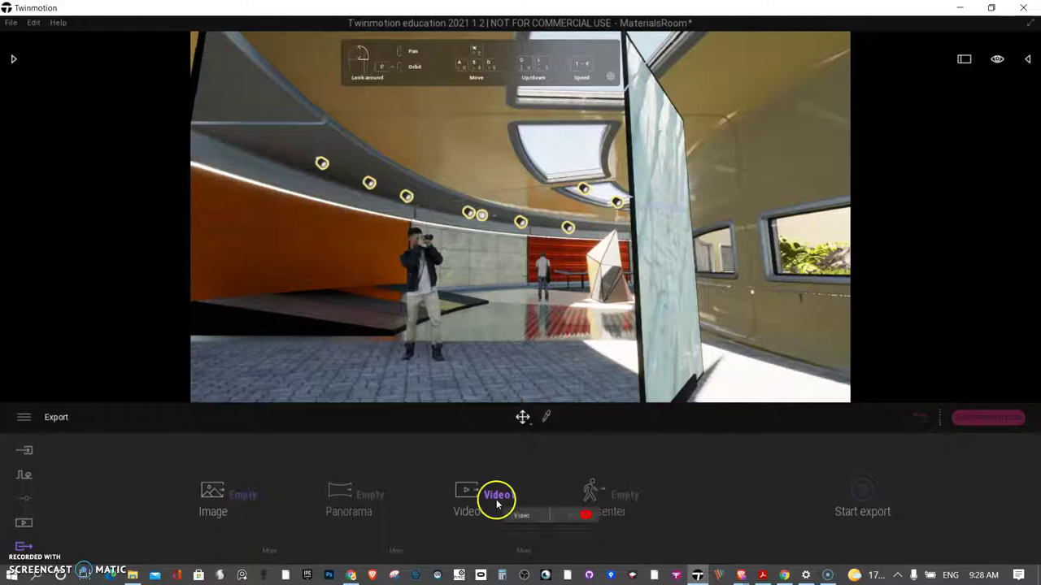
left_click(863, 491)
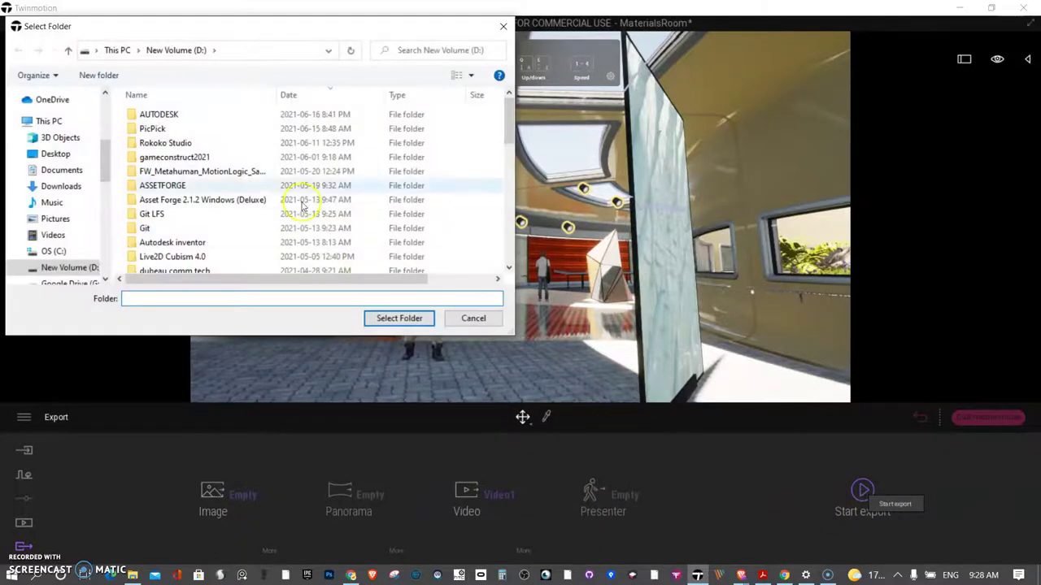
Pick Twinmotion2021.1EDU on New Volume (D:) as the destination folder so Video1 starts exporting.
left_click(174, 199)
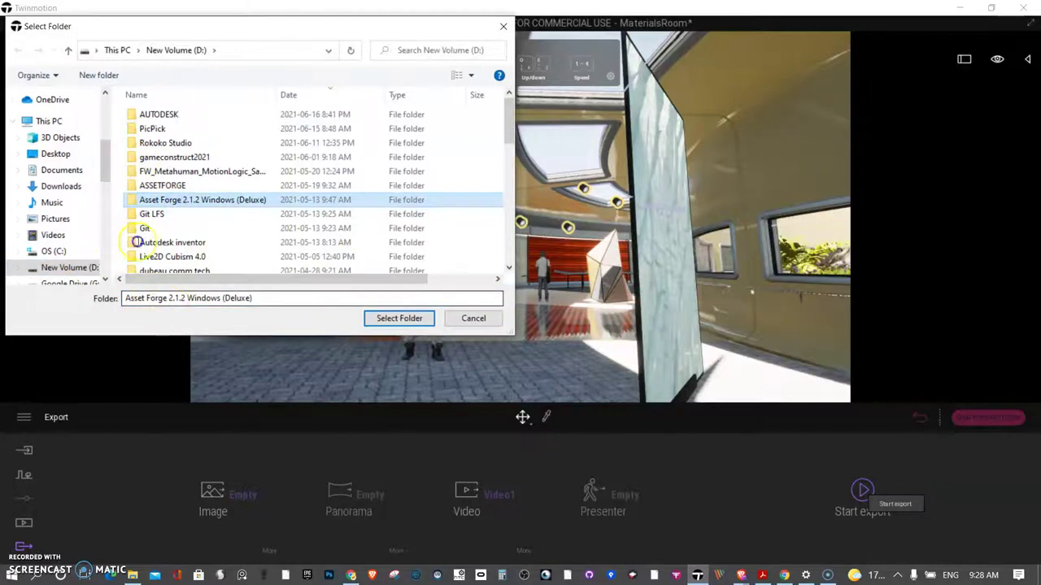
left_click(81, 268)
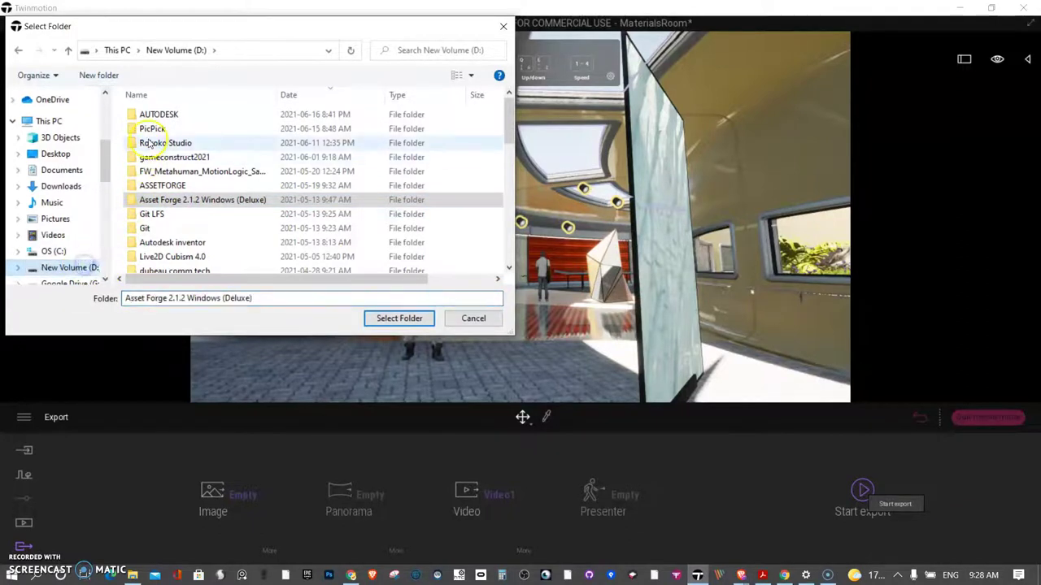
scroll(151, 143, "down", 3)
scroll(195, 122, "up", 3)
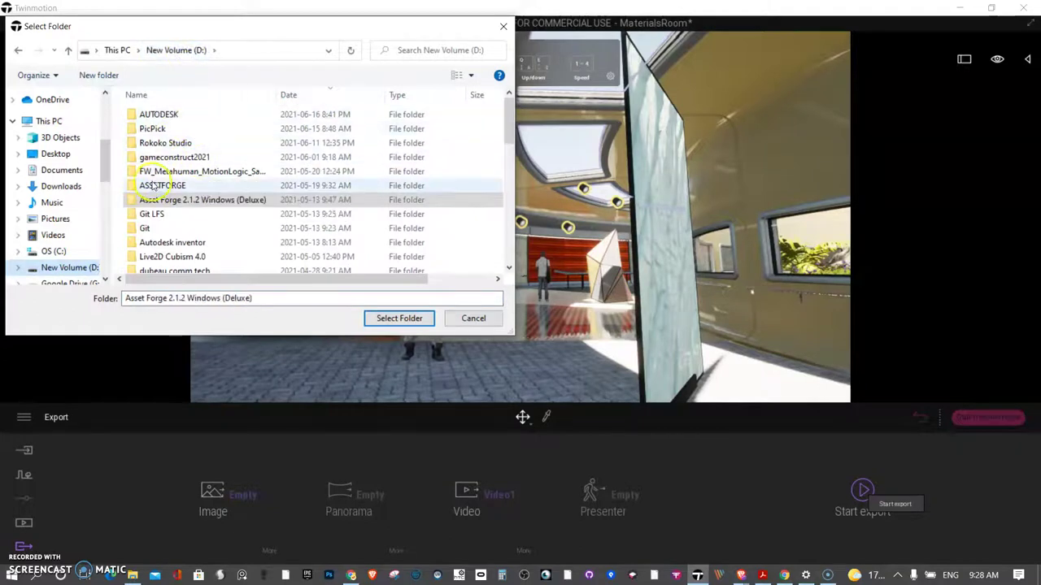
scroll(165, 163, "down", 3)
scroll(166, 166, "down", 1)
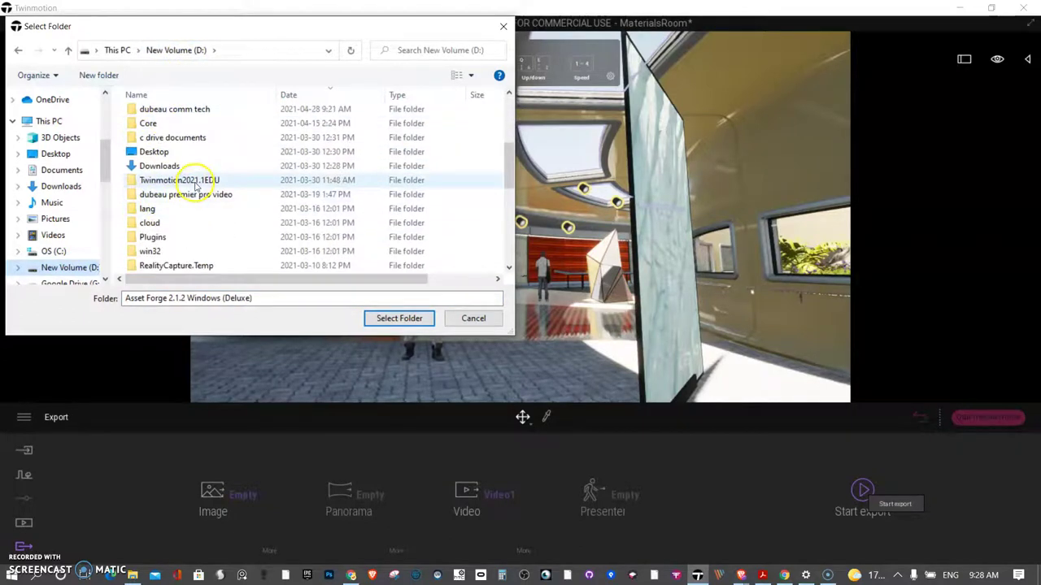
left_click(193, 185)
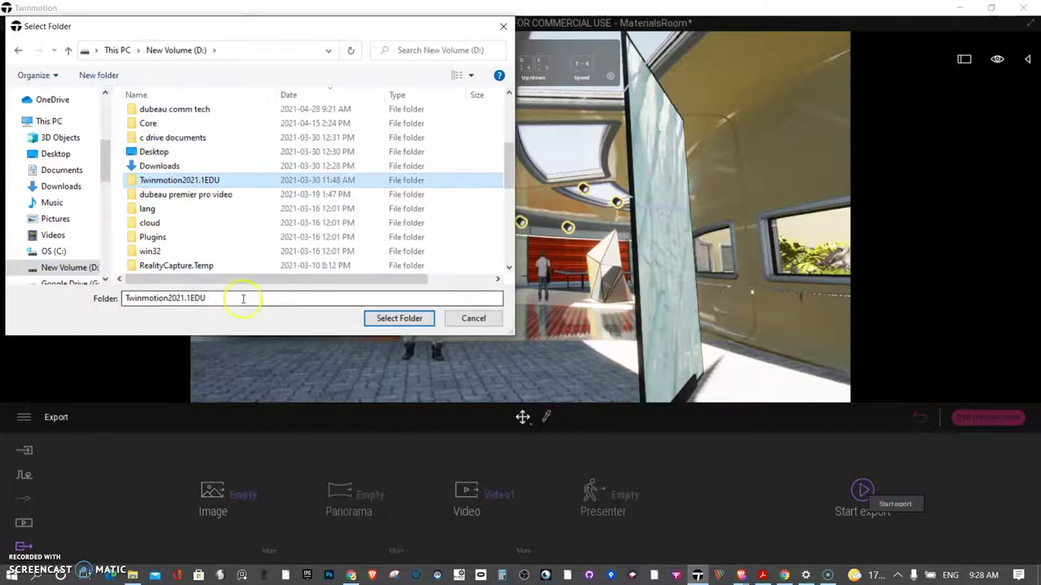
left_click(398, 319)
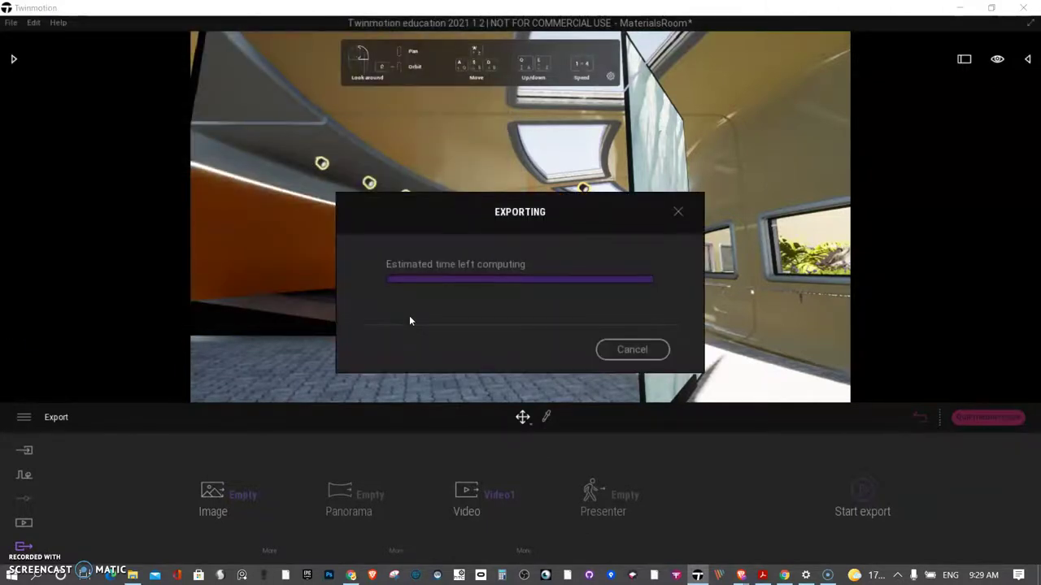
left_click(339, 177)
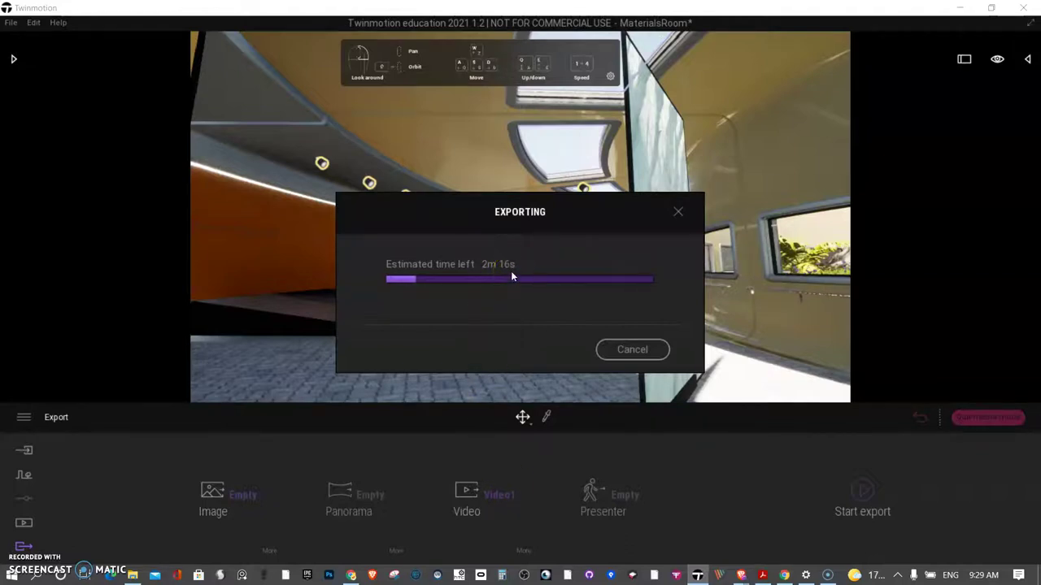
left_click(495, 279)
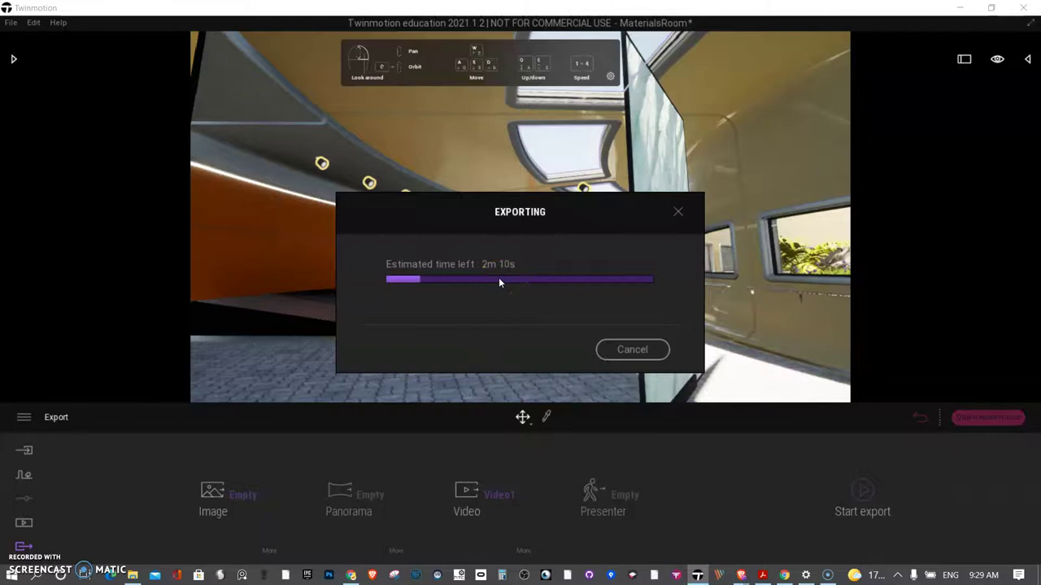